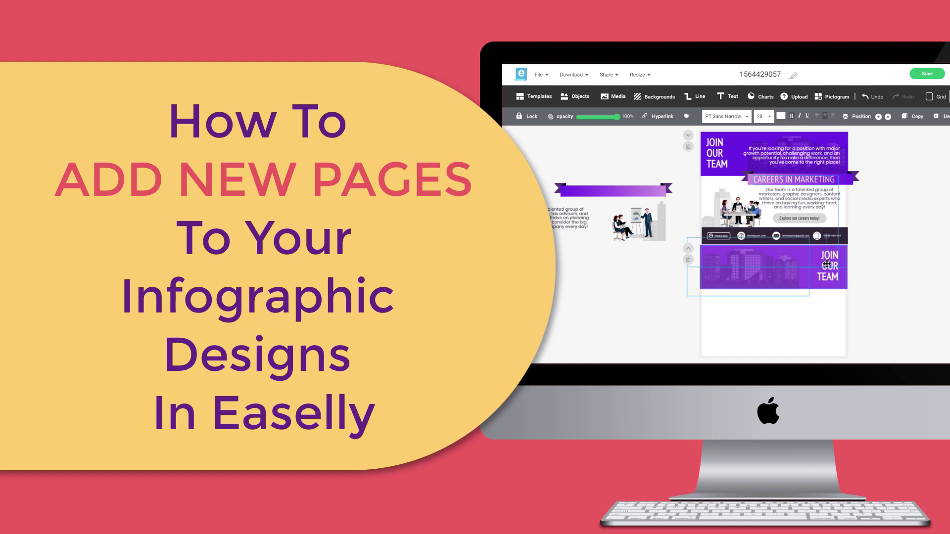
Move the purple ribbon banner, then the team illustration and its text, onto the second page under the header
drag(609, 190, 744, 293)
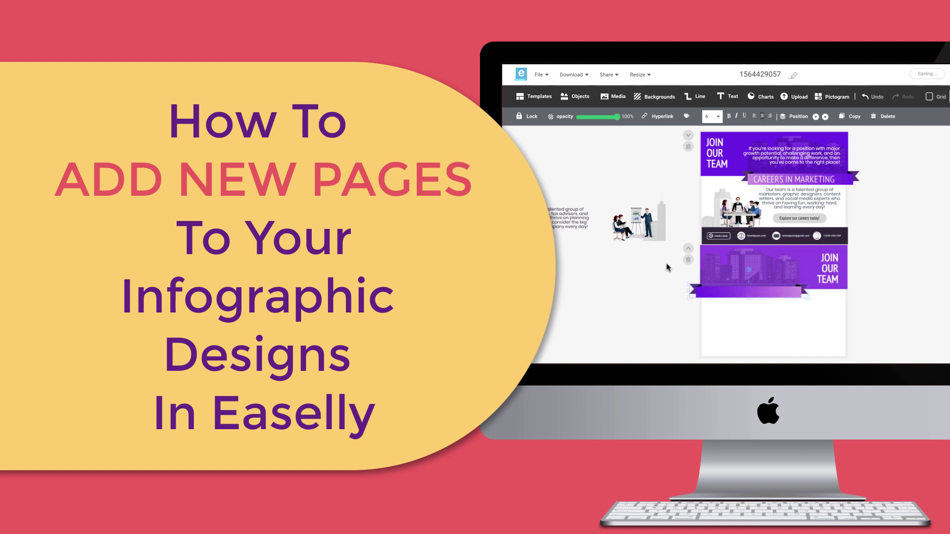
drag(639, 221, 814, 321)
drag(564, 218, 730, 310)
click(823, 328)
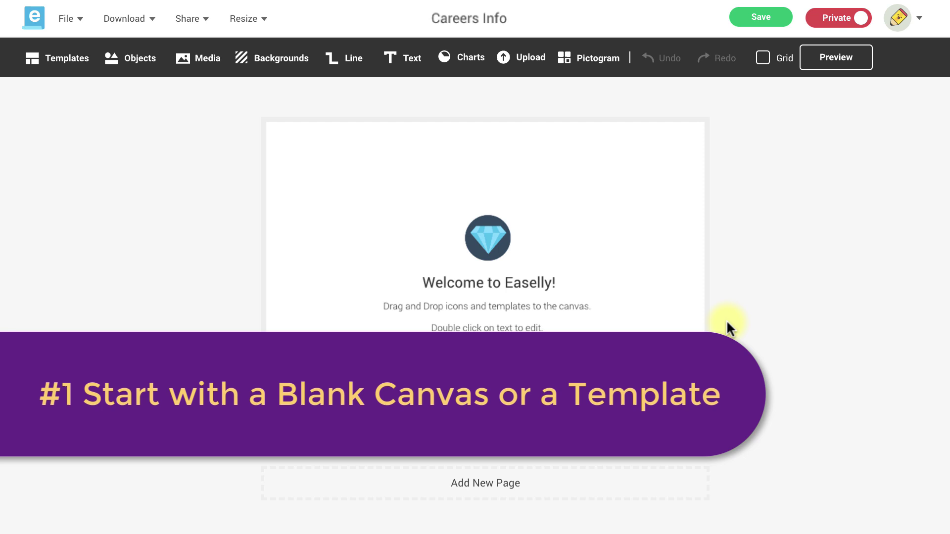
Filter the template gallery to Business and page through it to find the M&A Deal Process template
click(62, 65)
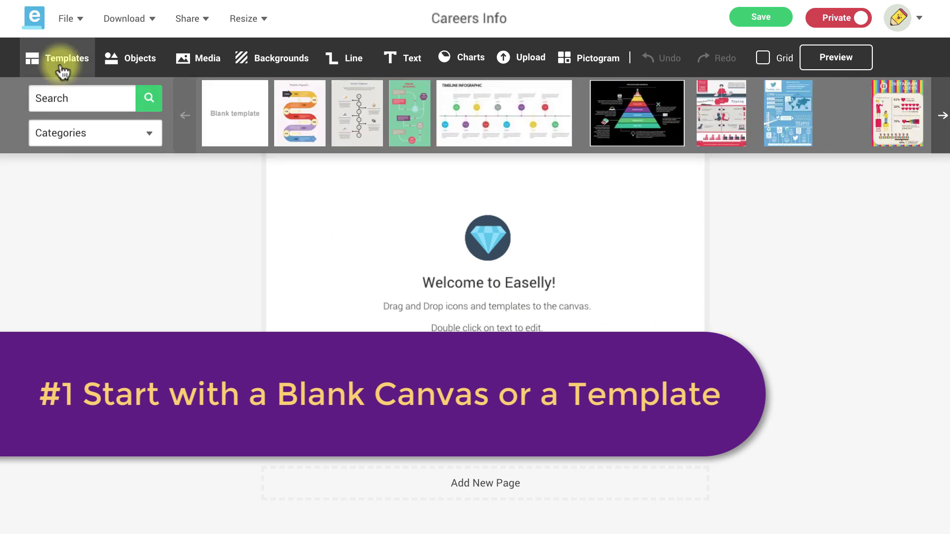
click(115, 131)
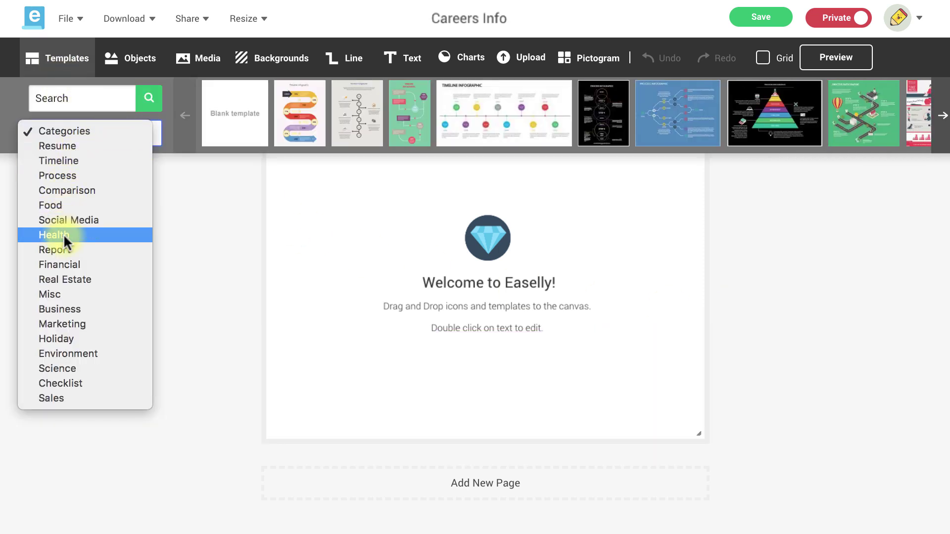
click(65, 310)
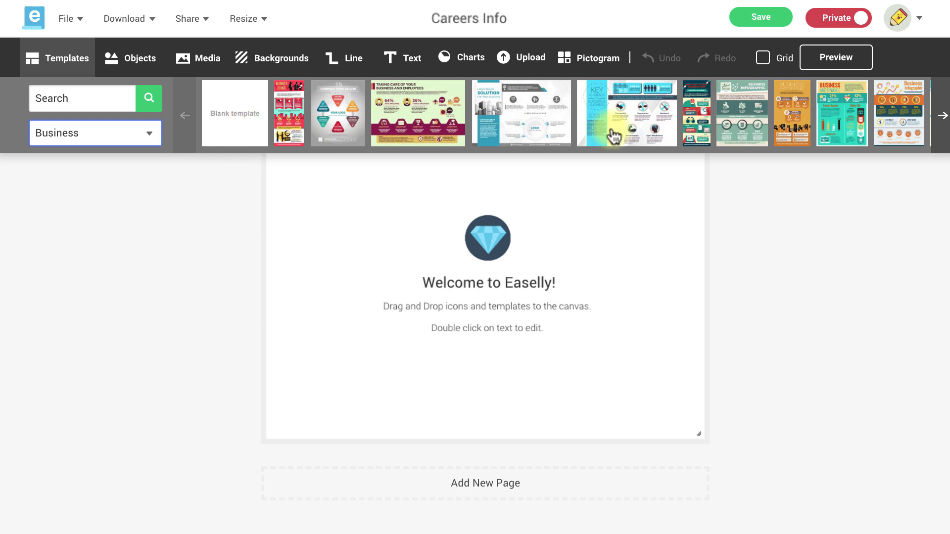
click(939, 134)
click(939, 133)
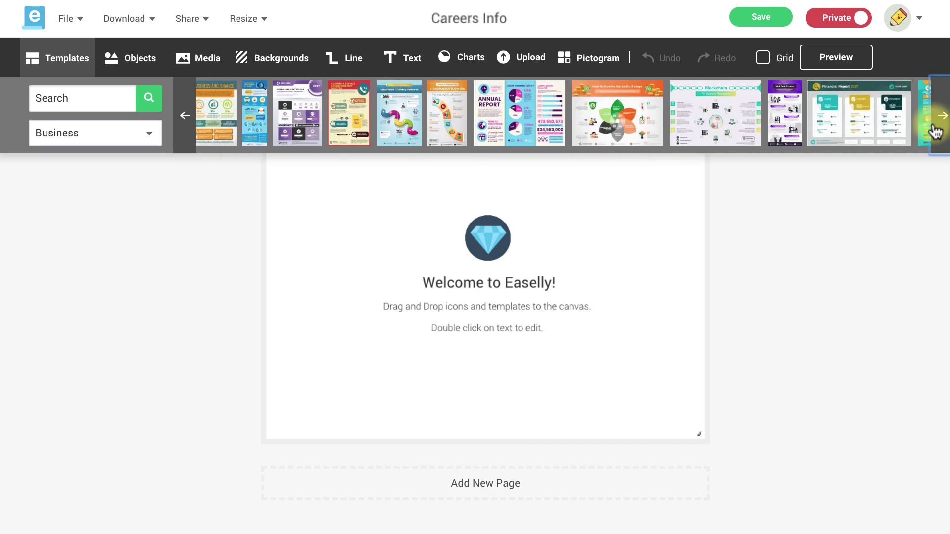
click(184, 116)
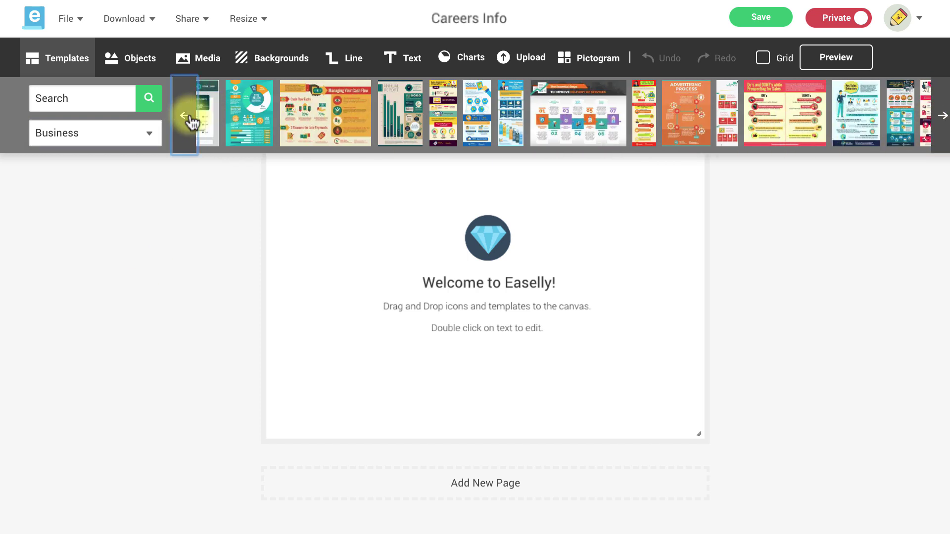
Set the Prepare the Company for Sale banner and nearby illustrations aside in the left margin
drag(576, 123, 495, 247)
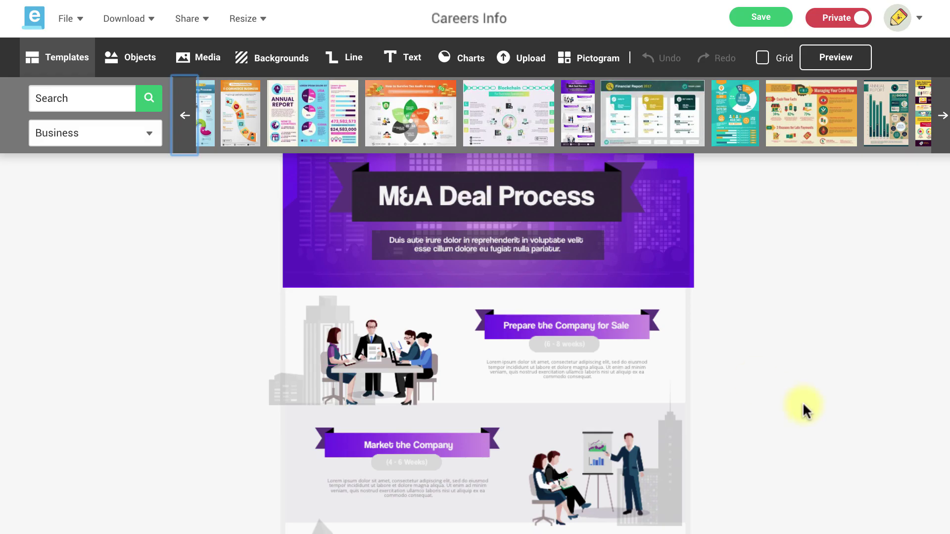
scroll(776, 392, down, 5)
scroll(777, 391, up, 5)
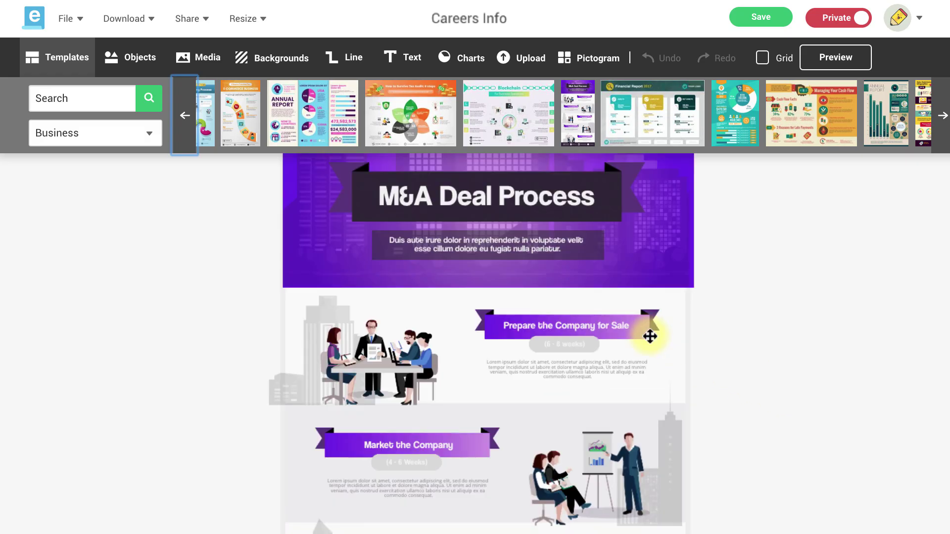
drag(651, 333, 100, 275)
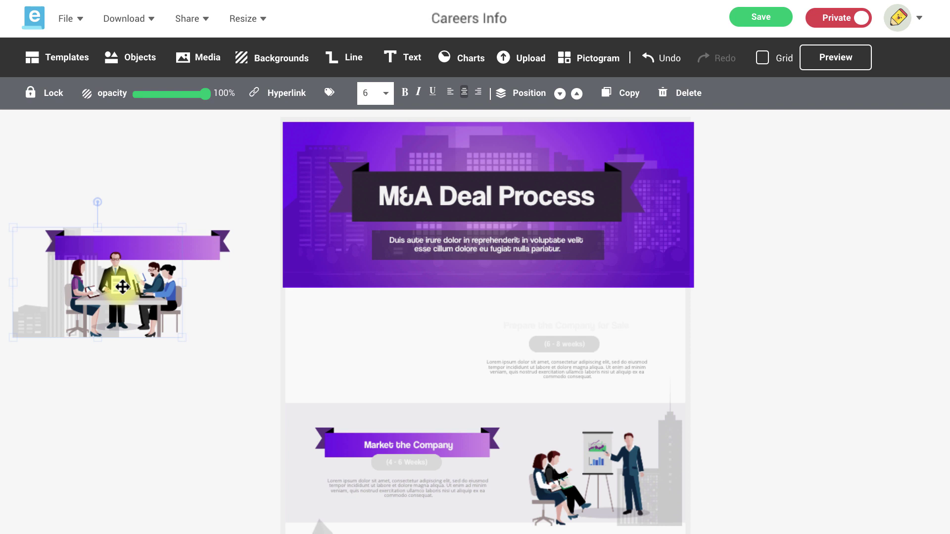
scroll(532, 424, down, 1)
drag(533, 424, 185, 319)
scroll(267, 301, down, 1)
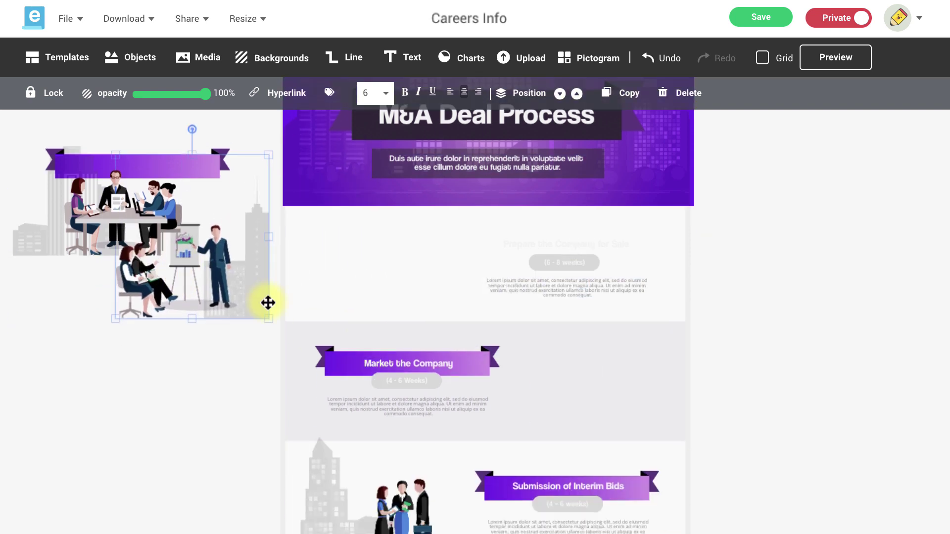
Move the remaining illustrations to the margin and delete the M&A Deal Process header section
drag(268, 301, 55, 297)
scroll(491, 356, down, 6)
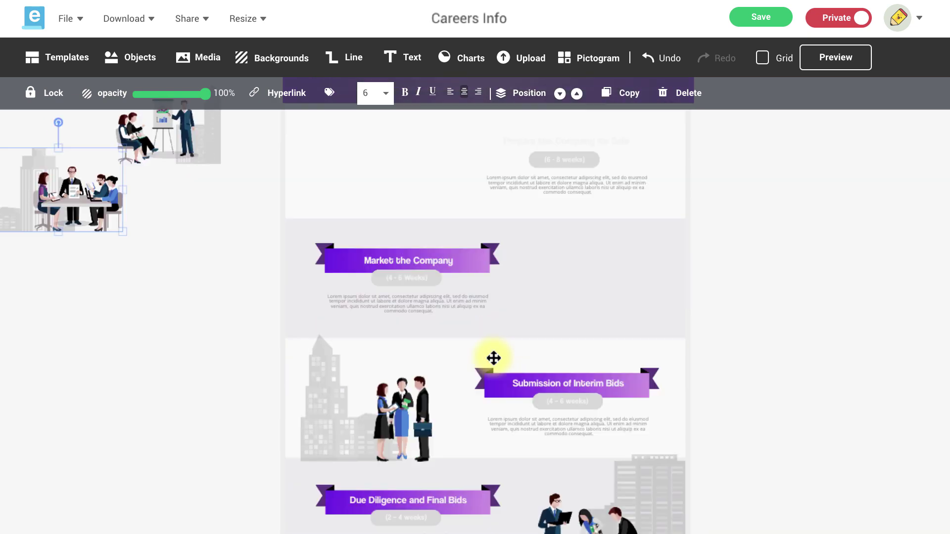
drag(427, 453, 180, 186)
scroll(218, 399, up, 5)
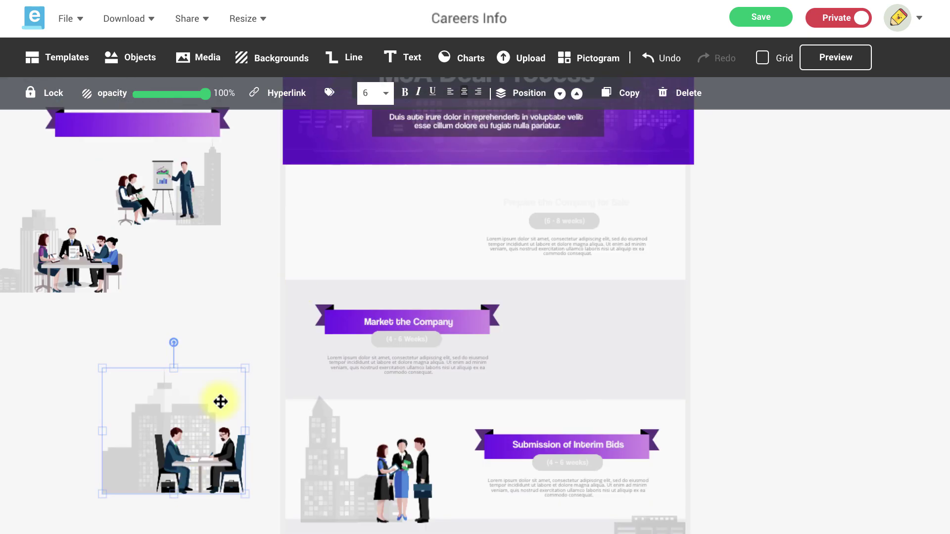
drag(248, 368, 214, 259)
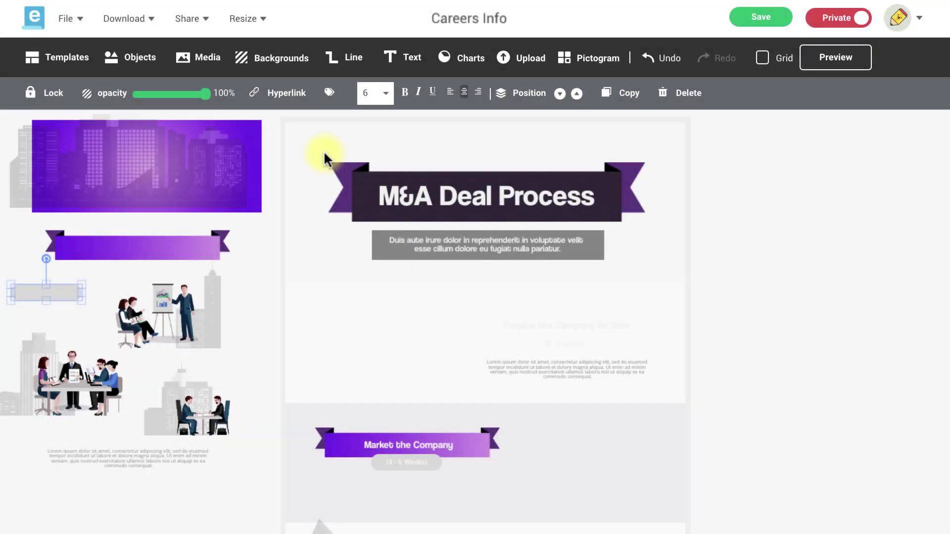
drag(322, 151, 648, 389)
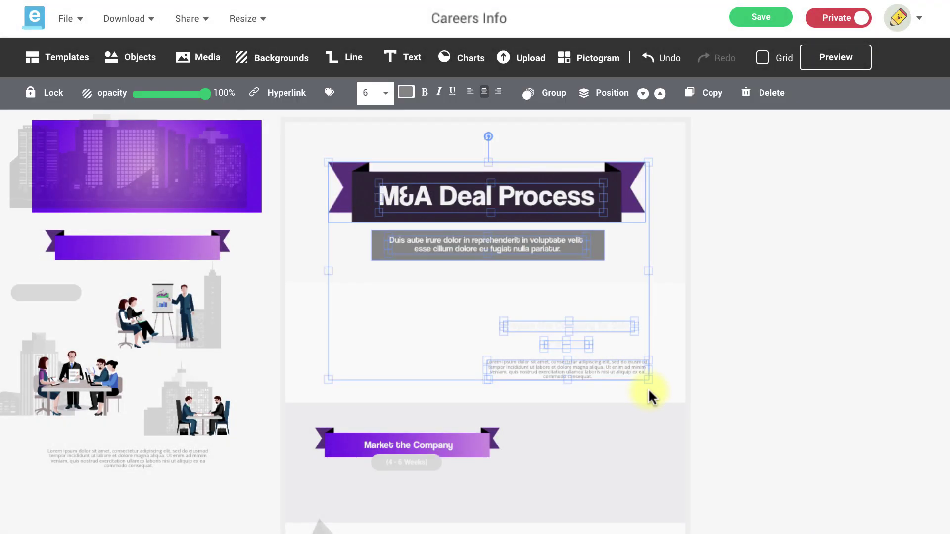
key(Delete)
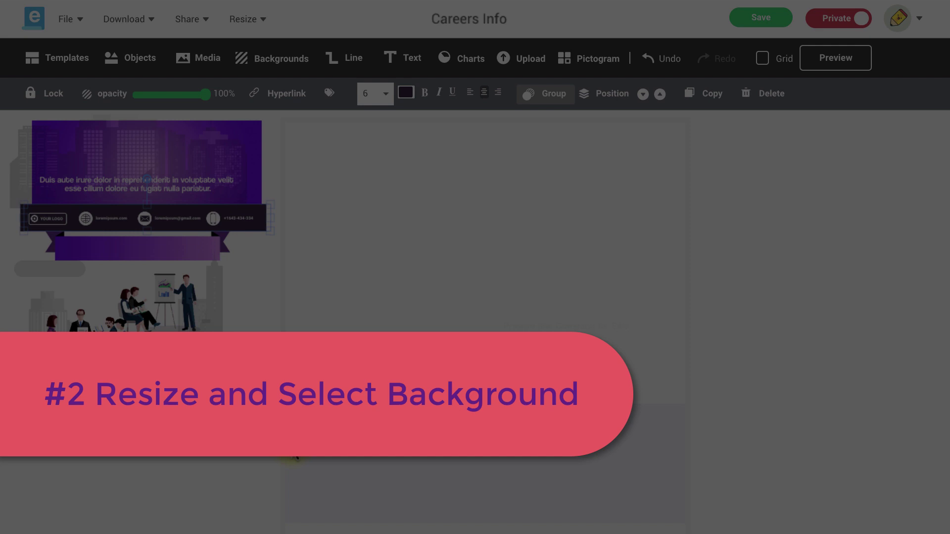
Resize the page to Letter (8.5 x 11 in) and switch it to landscape orientation
click(249, 19)
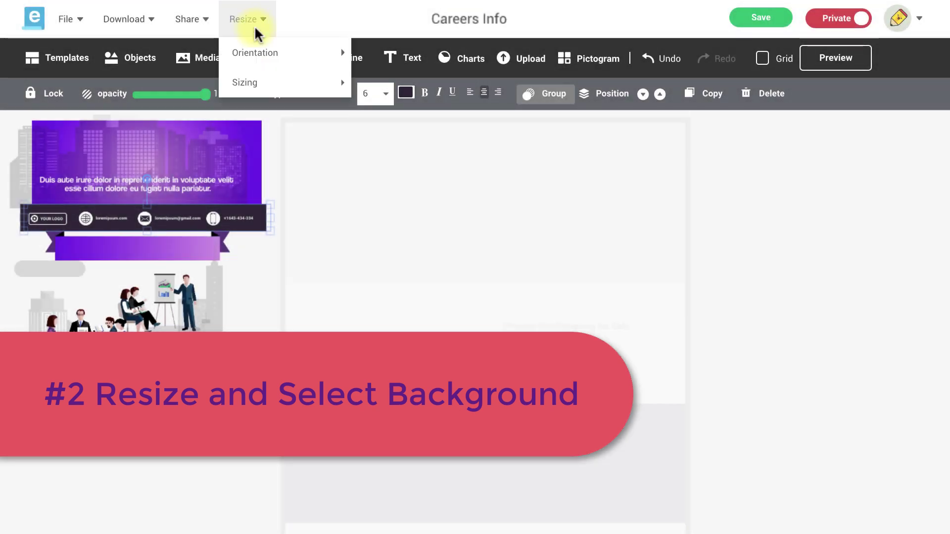
mouse_move(268, 83)
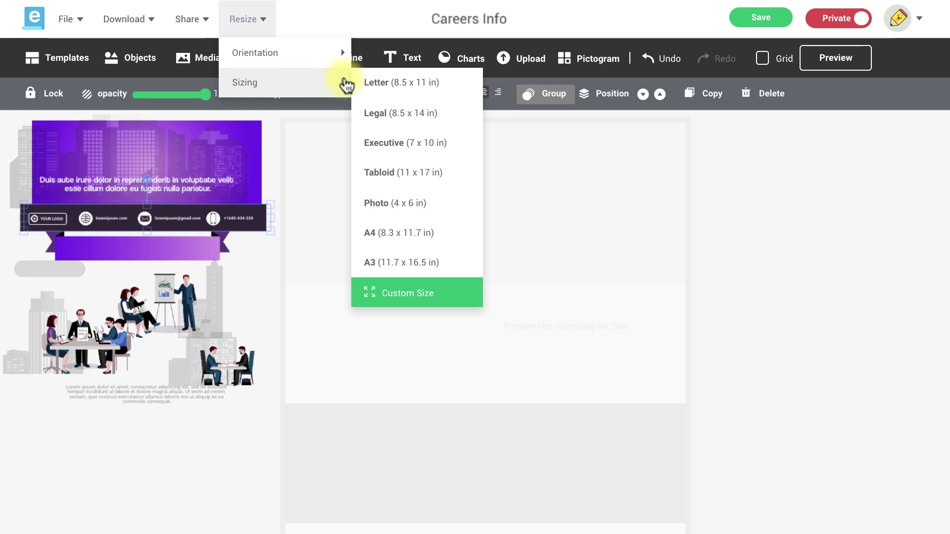
click(366, 83)
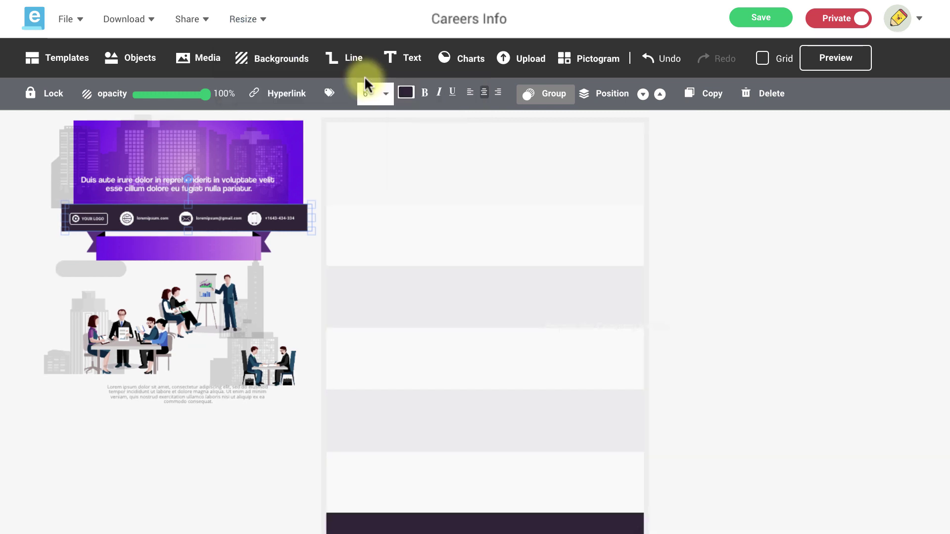
click(262, 21)
mouse_move(270, 62)
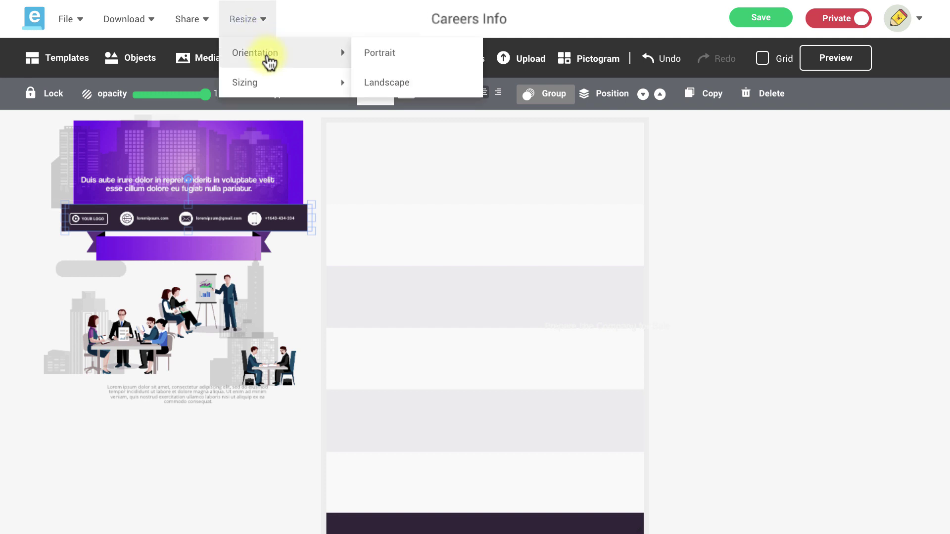
click(382, 88)
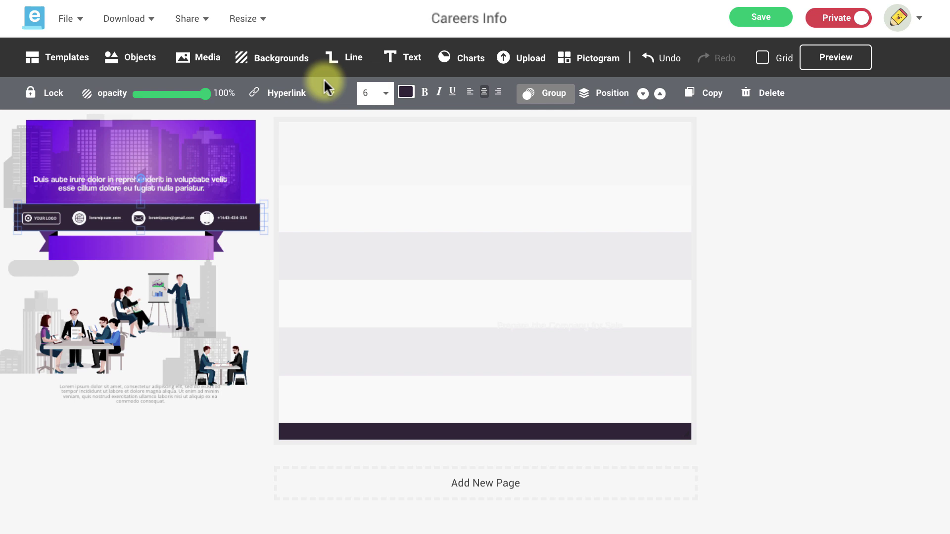
Set the page background colour to white (FFFFFF)
click(299, 65)
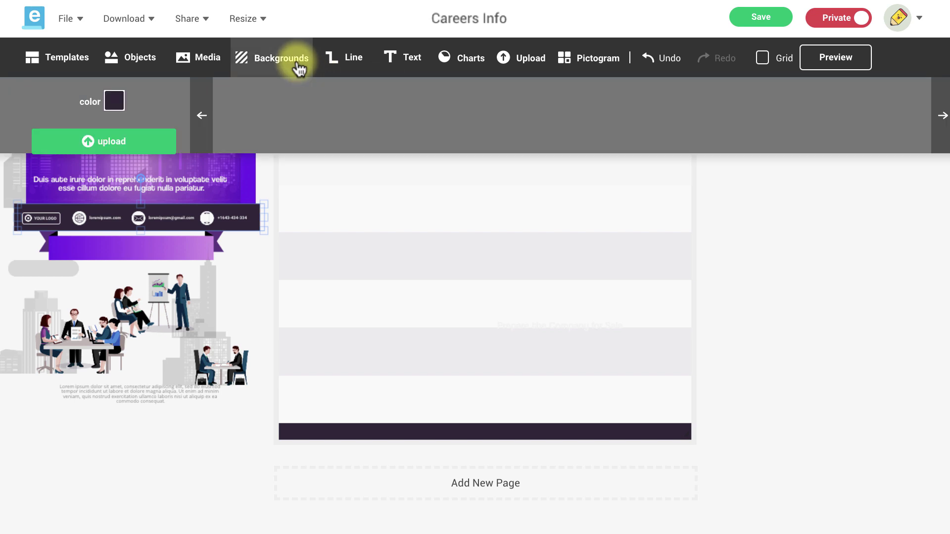
click(115, 101)
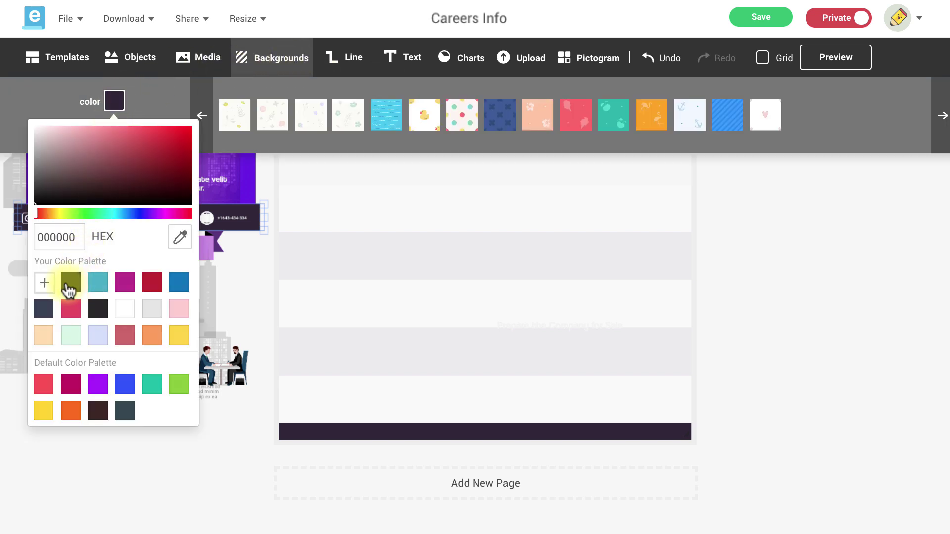
click(126, 310)
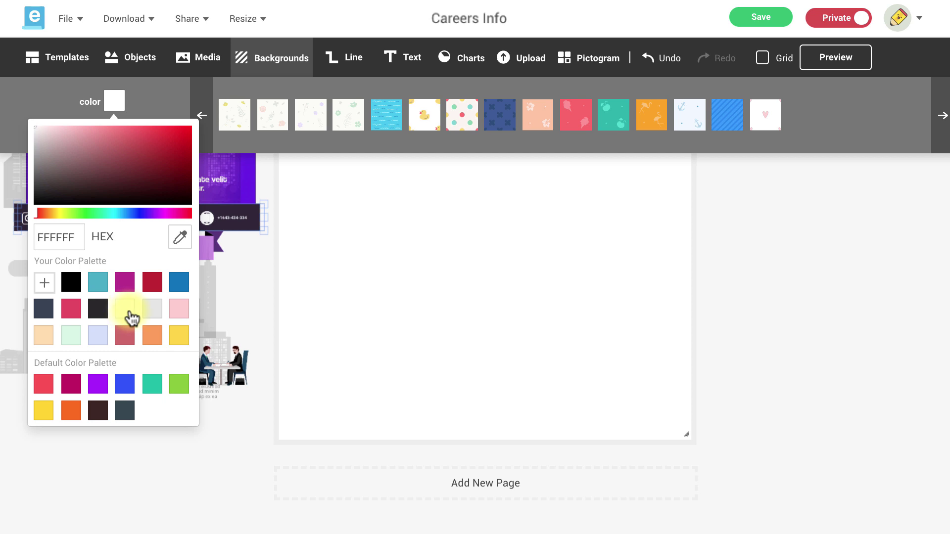
click(135, 96)
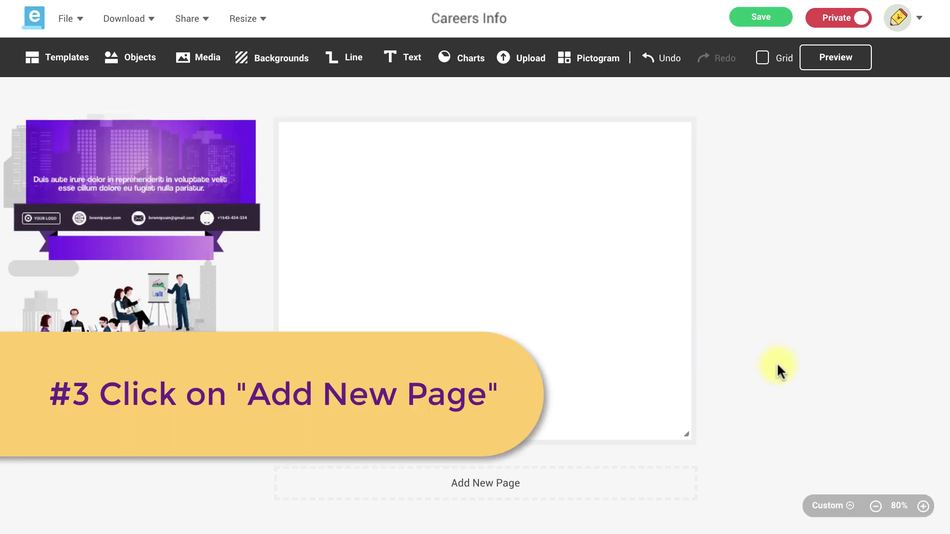
Add two blank pages and stretch the purple skyline image across the top of the new page
click(486, 497)
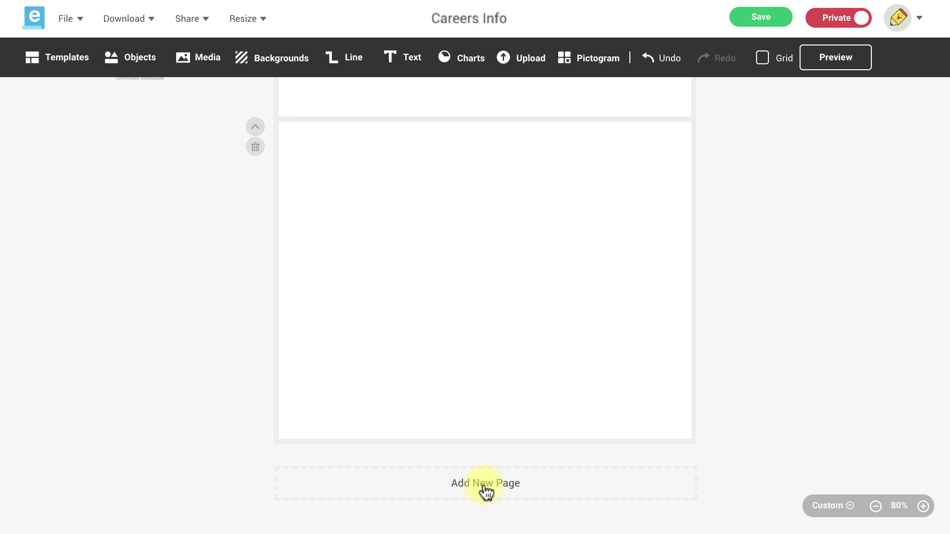
click(485, 487)
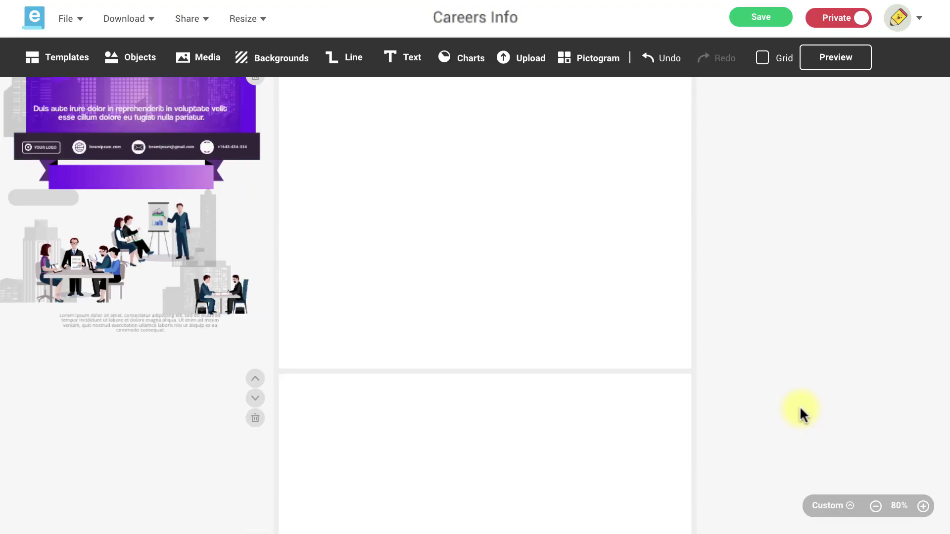
drag(540, 266, 707, 294)
Enlarge the purple banner over the skyline and place the meeting picture, contact bar and banner on the page
drag(506, 214, 697, 287)
click(559, 93)
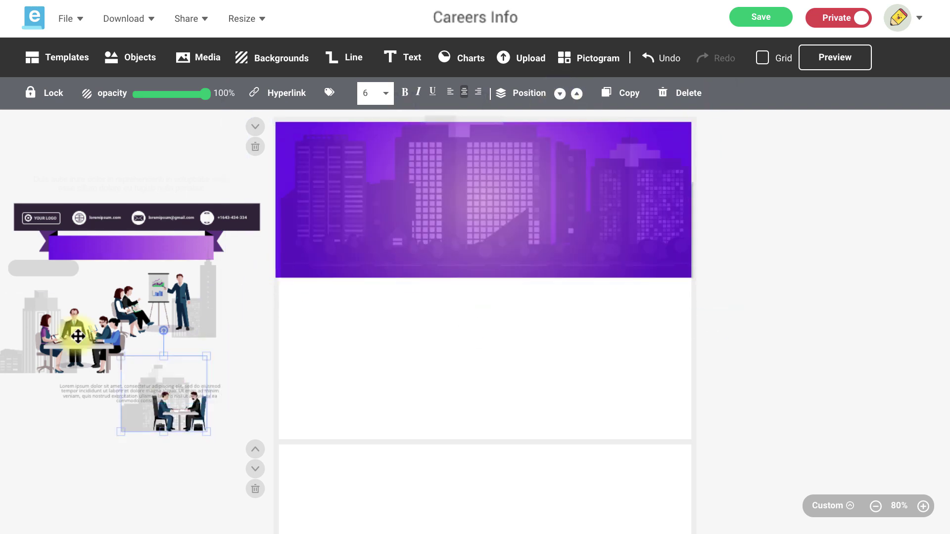
drag(221, 218, 684, 392)
click(333, 344)
drag(138, 246, 504, 299)
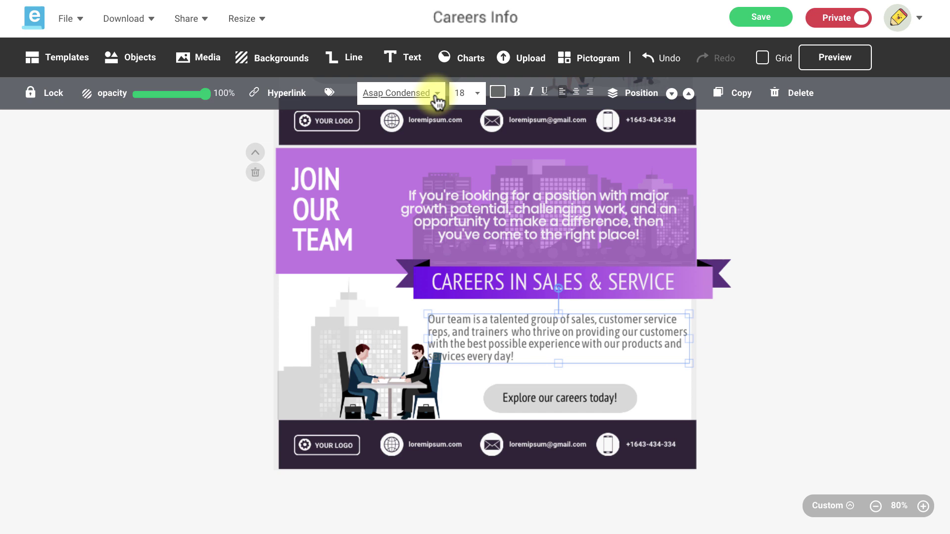
Change the body text font to Poppins and review its colour options
click(435, 93)
click(393, 337)
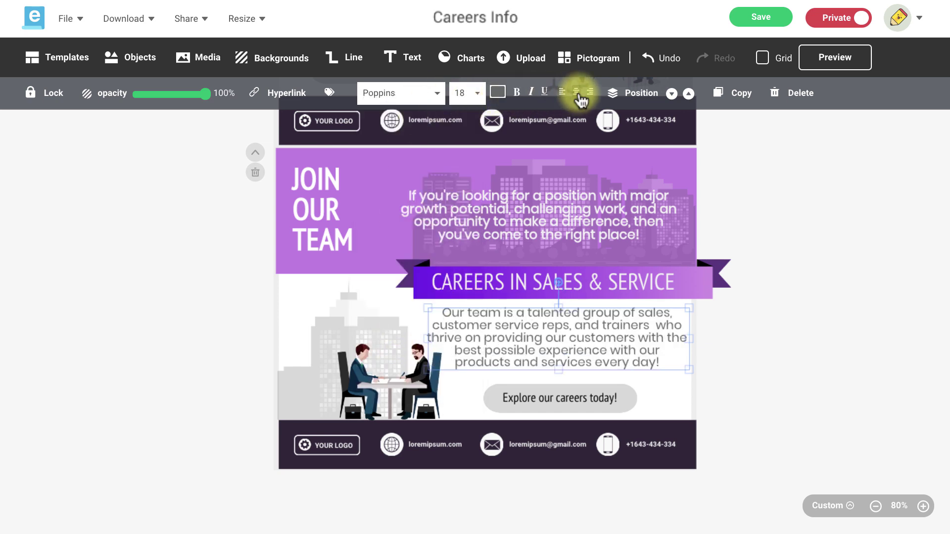
click(497, 92)
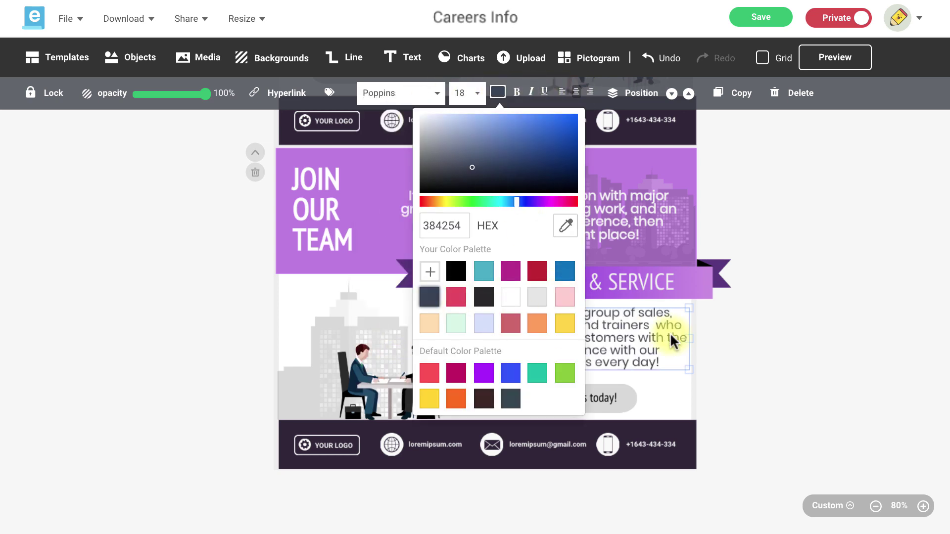
click(718, 354)
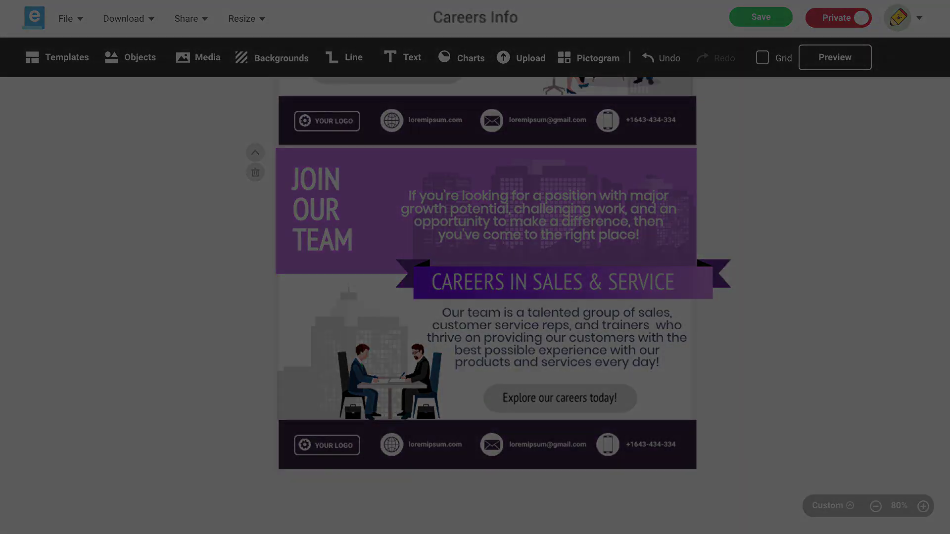
Zoom out to 30% so all three pages fit on screen
scroll(731, 442, up, 5)
scroll(731, 443, up, 6)
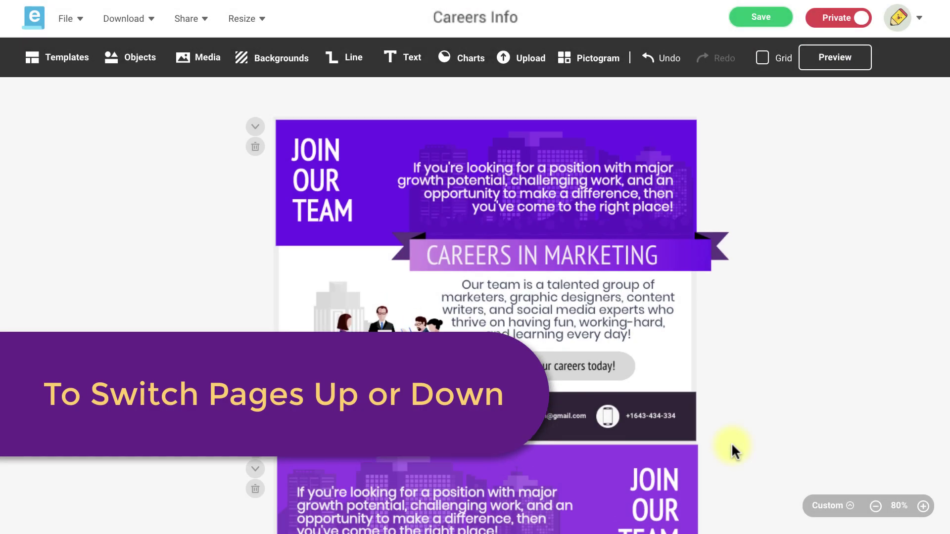
click(876, 505)
click(875, 506)
click(876, 506)
click(875, 505)
click(876, 505)
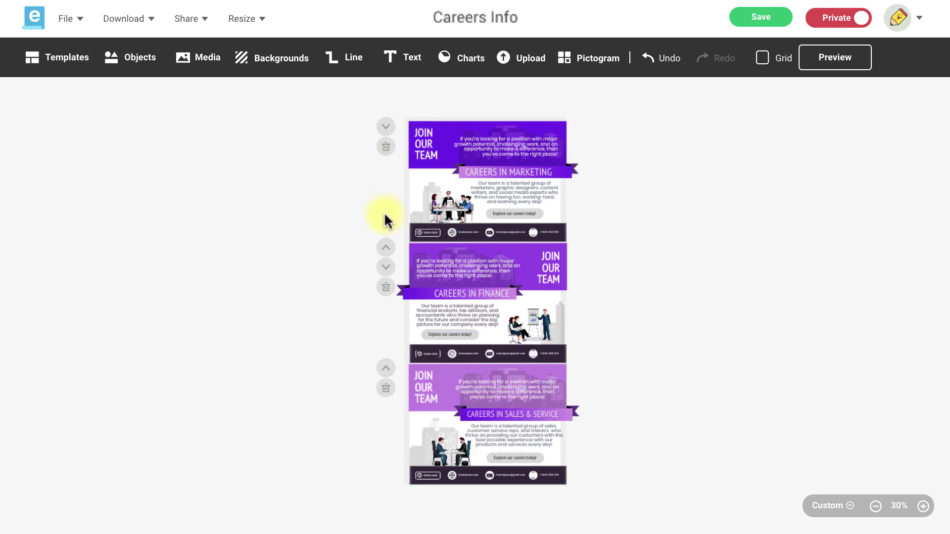
Shuffle the pages with the up/down arrows, ending with Marketing, Finance, then Sales & Service
click(386, 251)
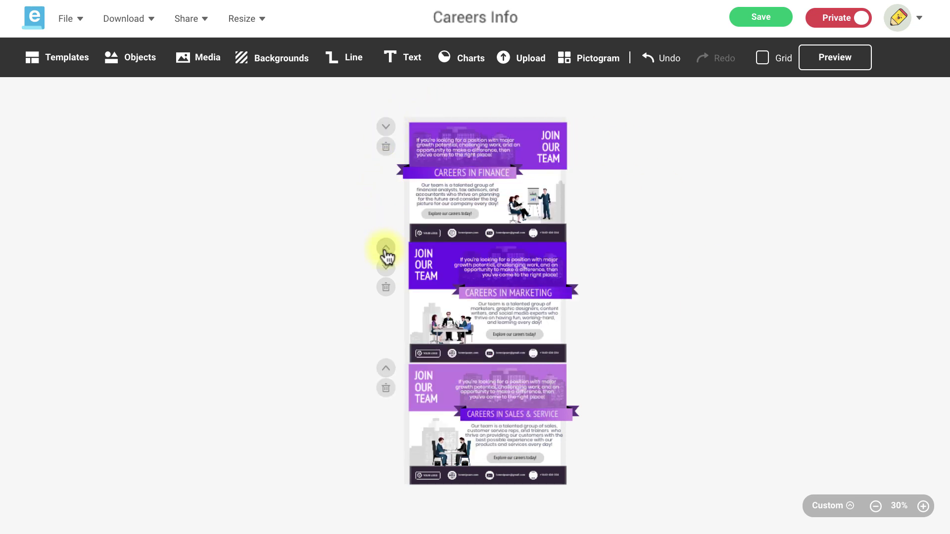
click(386, 369)
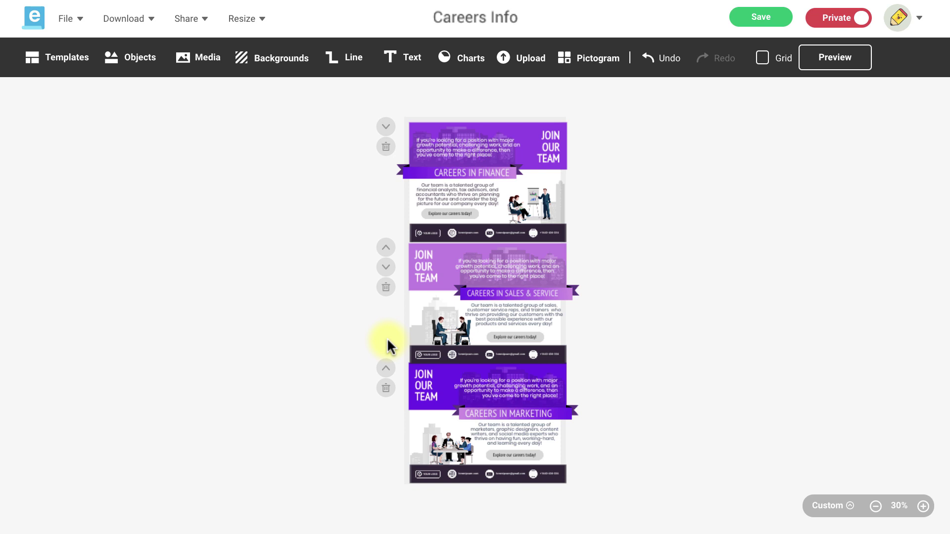
click(386, 128)
click(386, 368)
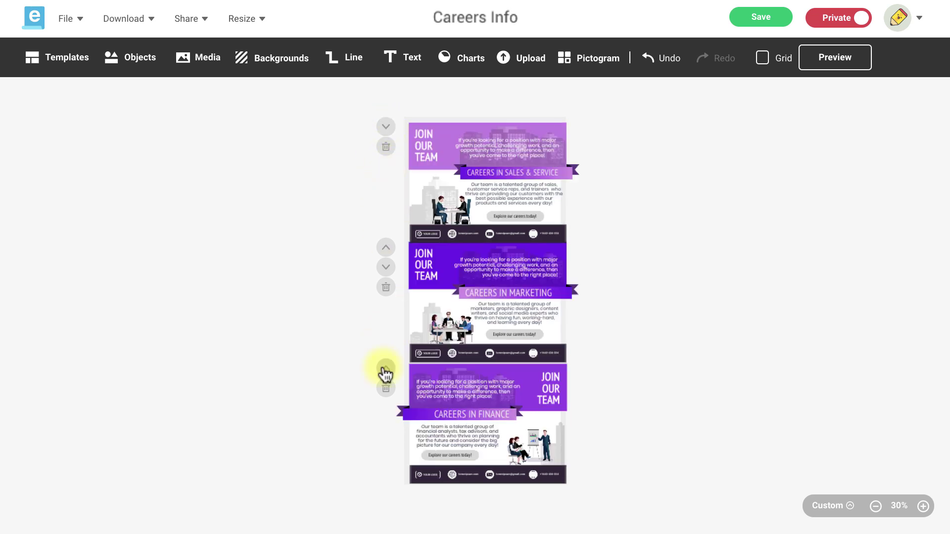
click(386, 247)
click(386, 267)
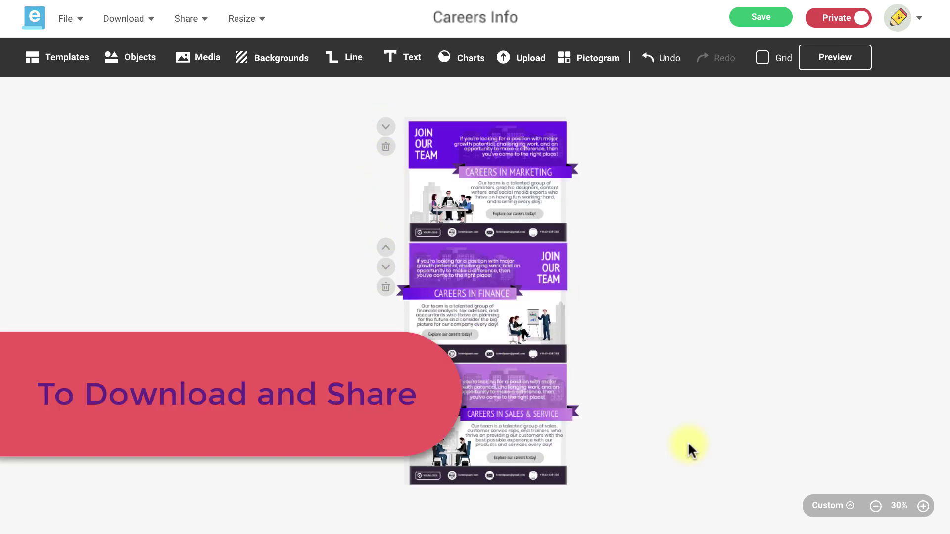
Download the Careers Info infographic as a PDF (Print)
click(140, 23)
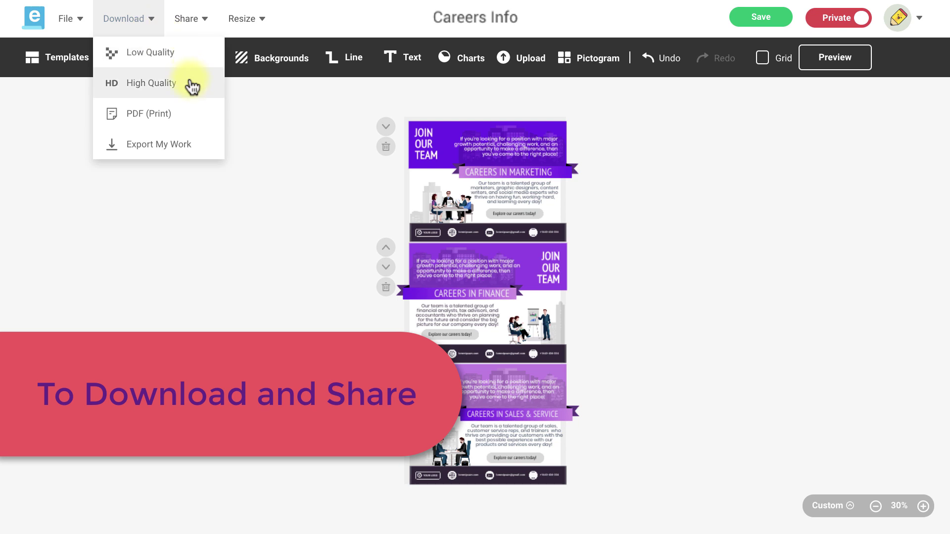
click(190, 19)
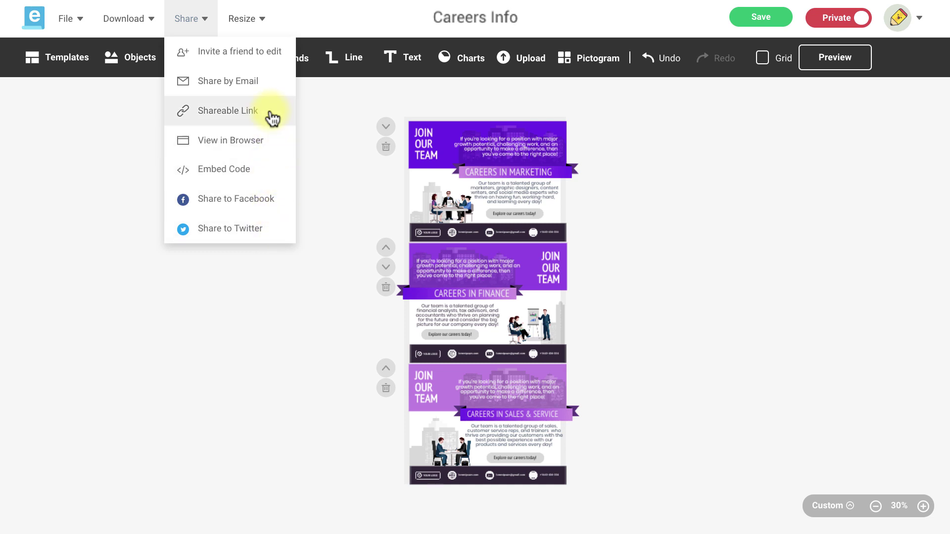
click(156, 29)
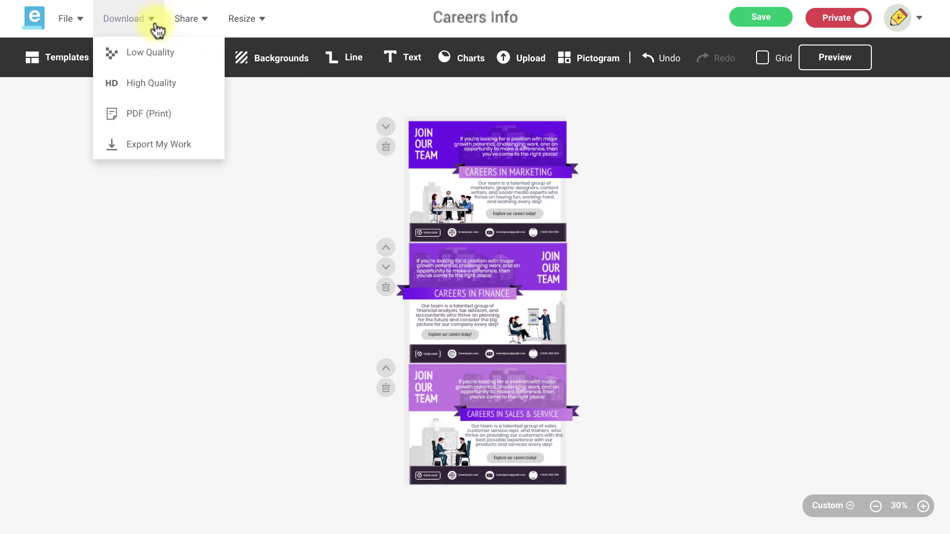
click(173, 113)
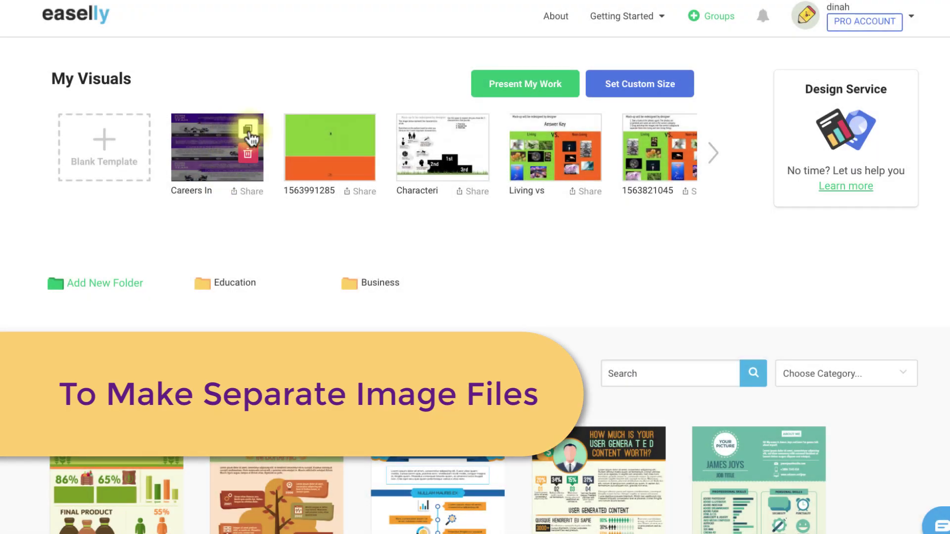
click(248, 129)
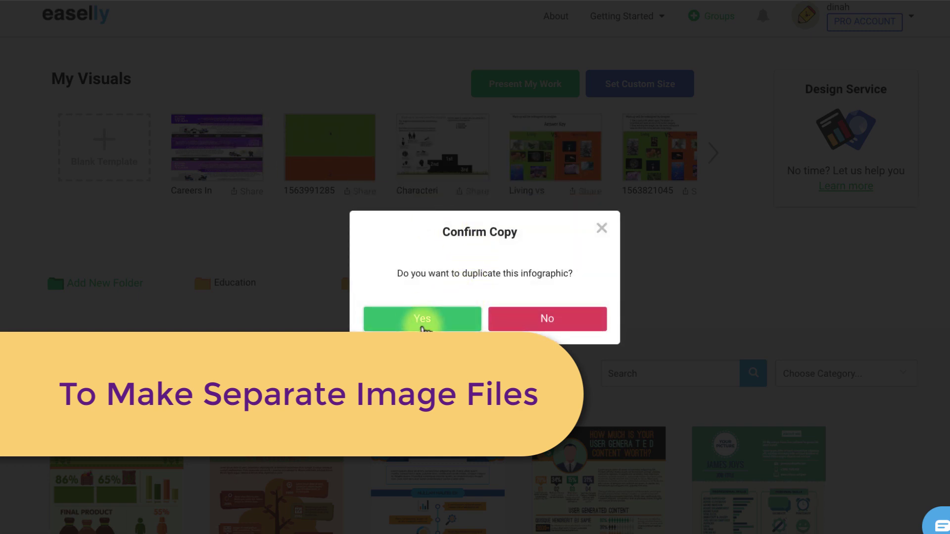
click(421, 320)
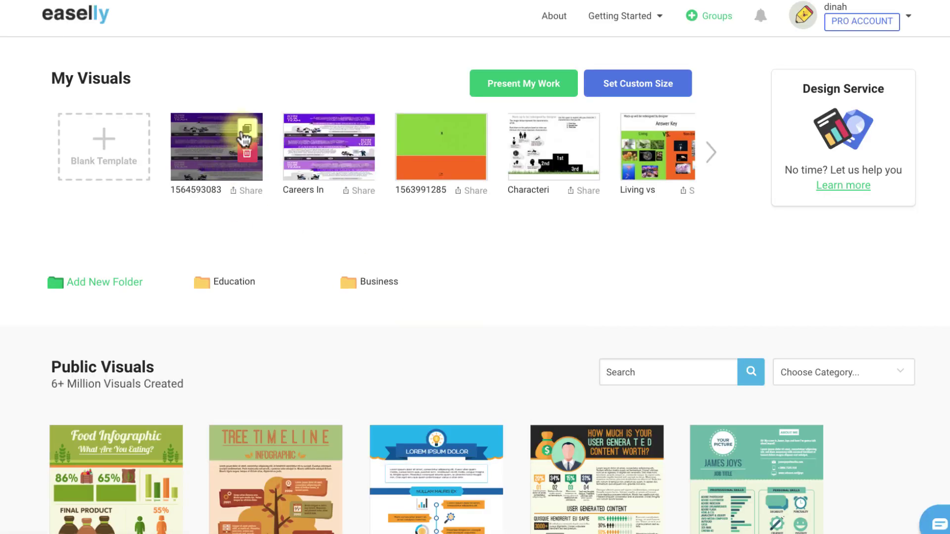
click(247, 129)
click(421, 321)
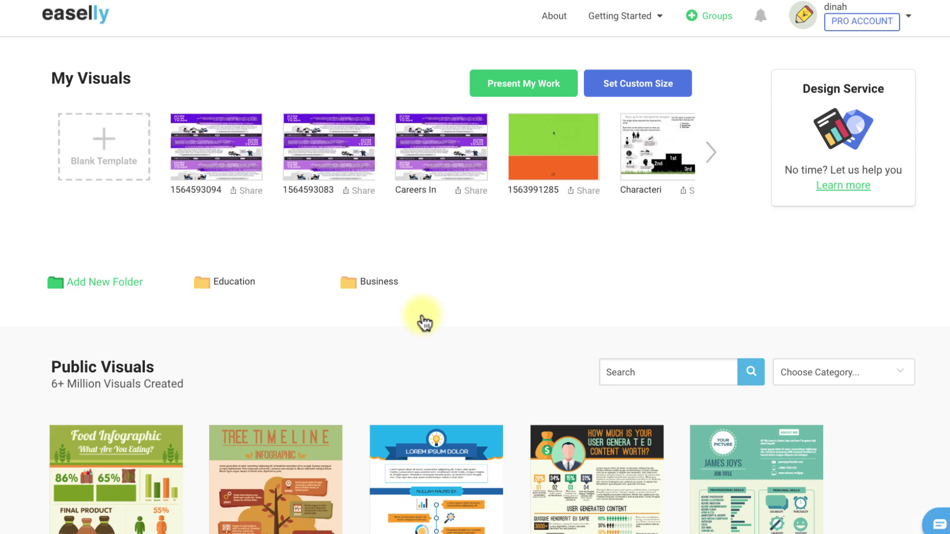
click(248, 130)
click(421, 320)
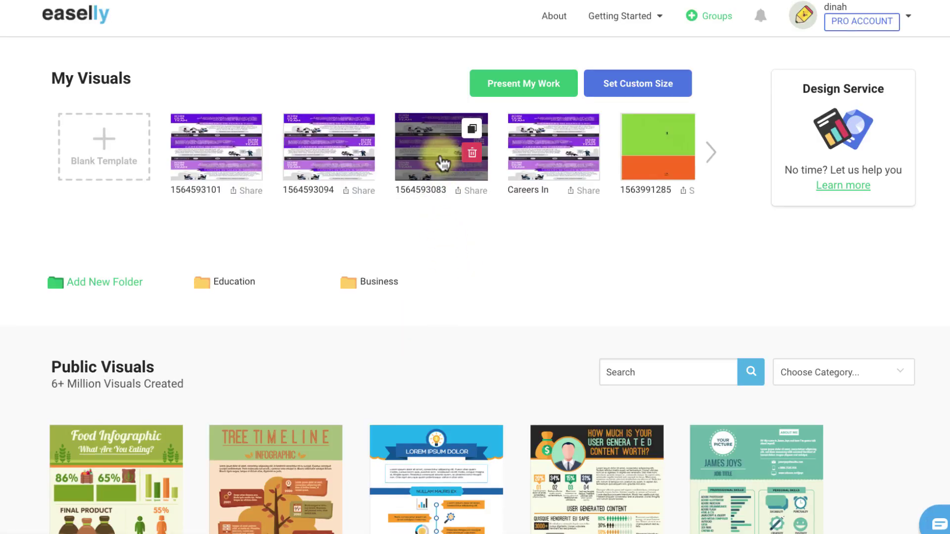
click(438, 151)
scroll(220, 238, down, 5)
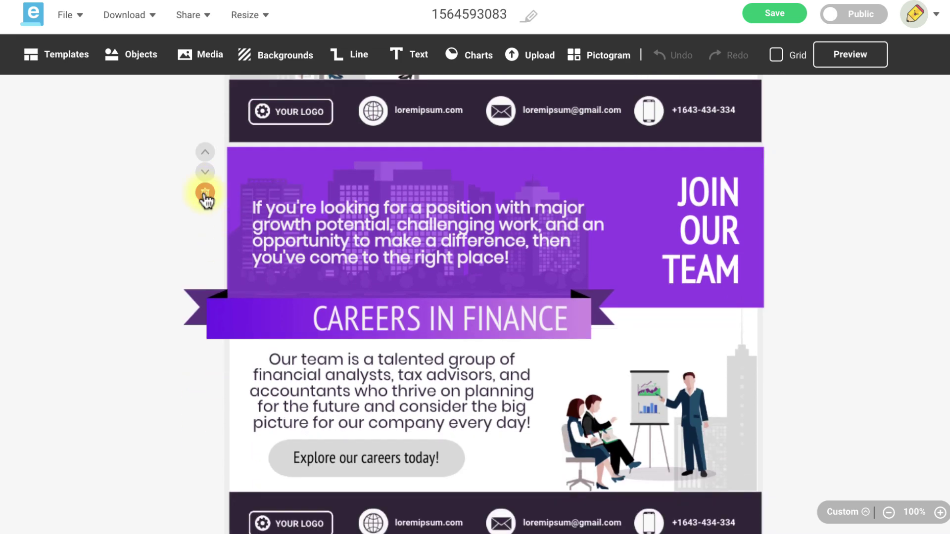
Delete the Finance and Sales & Service pages, then rename the copy 'Careers in Marketing' and save
click(205, 194)
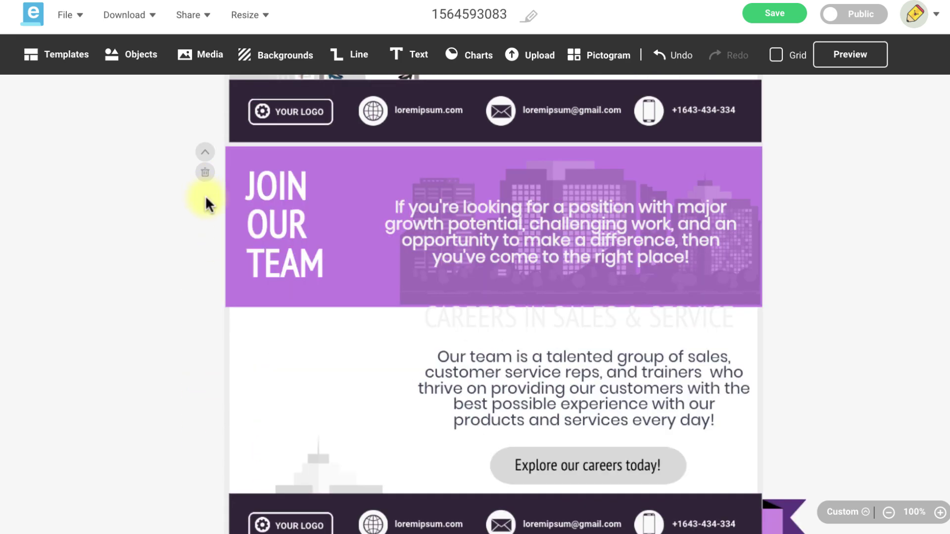
click(205, 123)
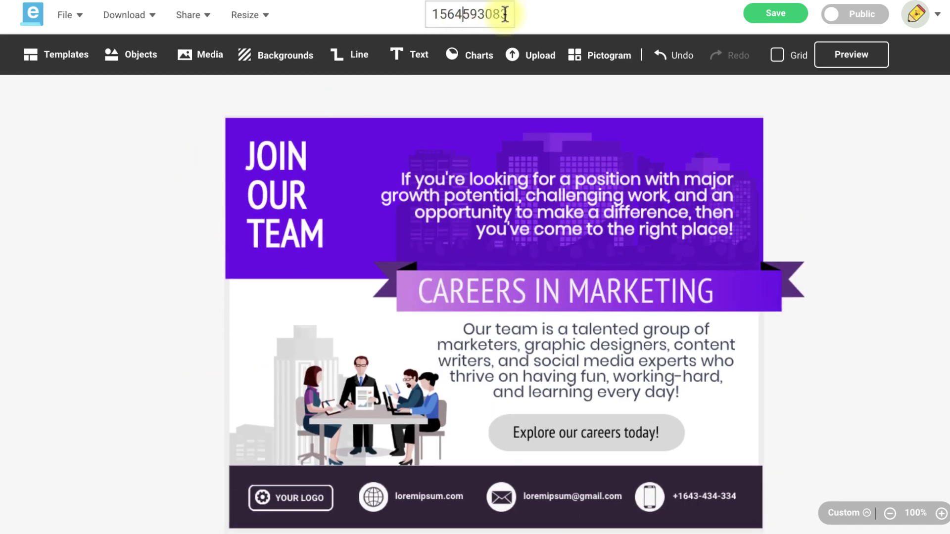
click(496, 14)
text(Careers in Marketing)
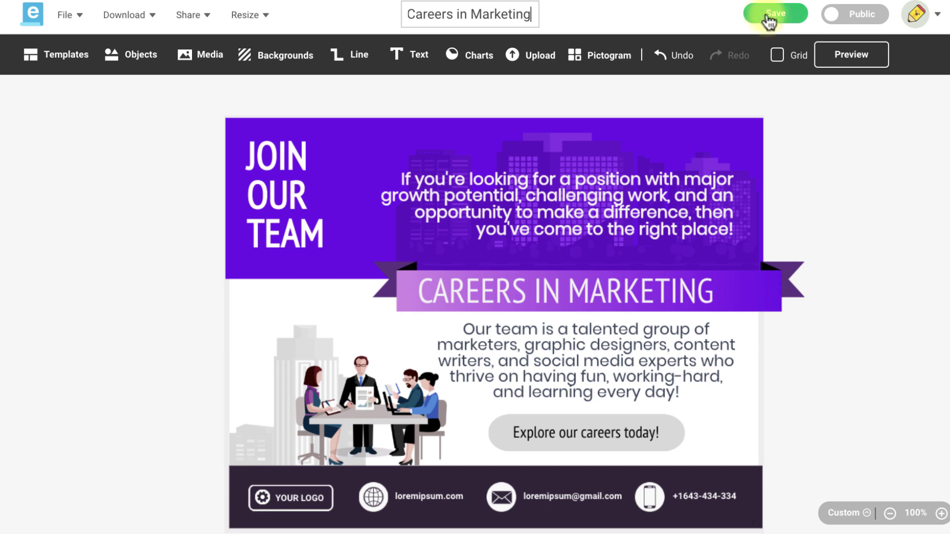
click(763, 19)
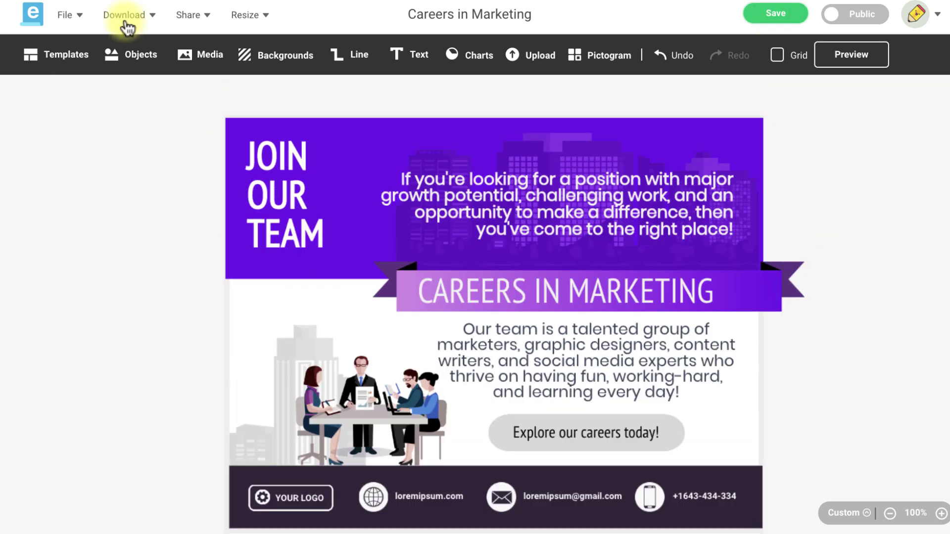
Download the Careers in Marketing page as a PDF (Print) and close the preview
click(124, 19)
click(156, 106)
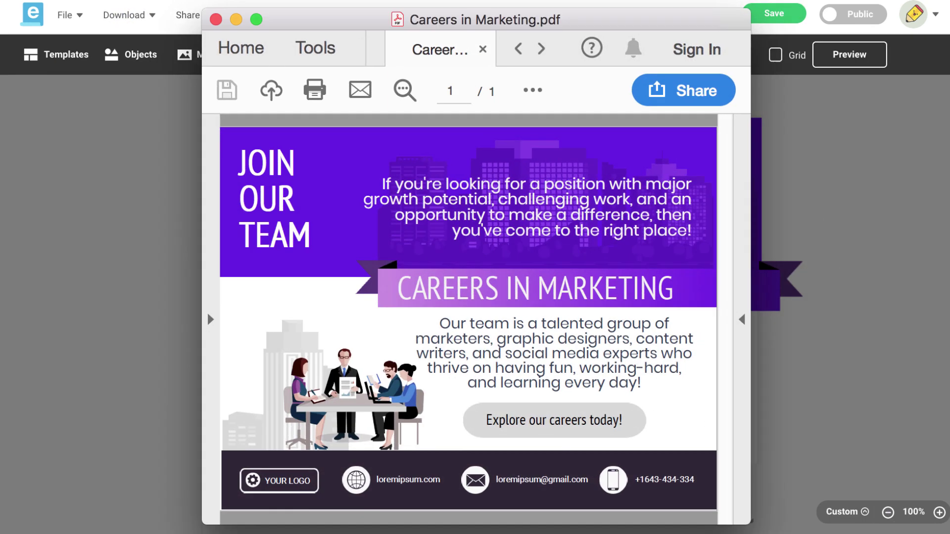
click(236, 19)
click(212, 99)
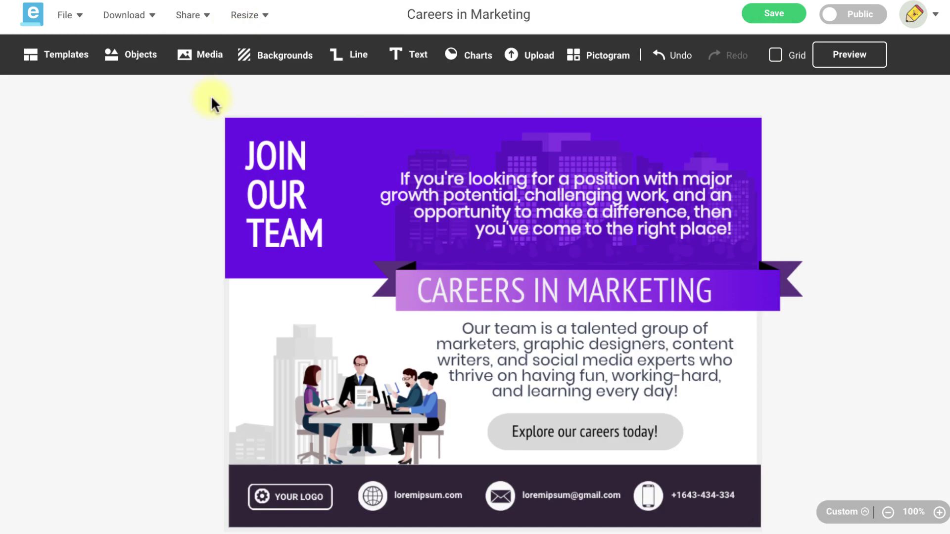
Return from the editor to the My Visuals dashboard via the easelly logo
click(33, 24)
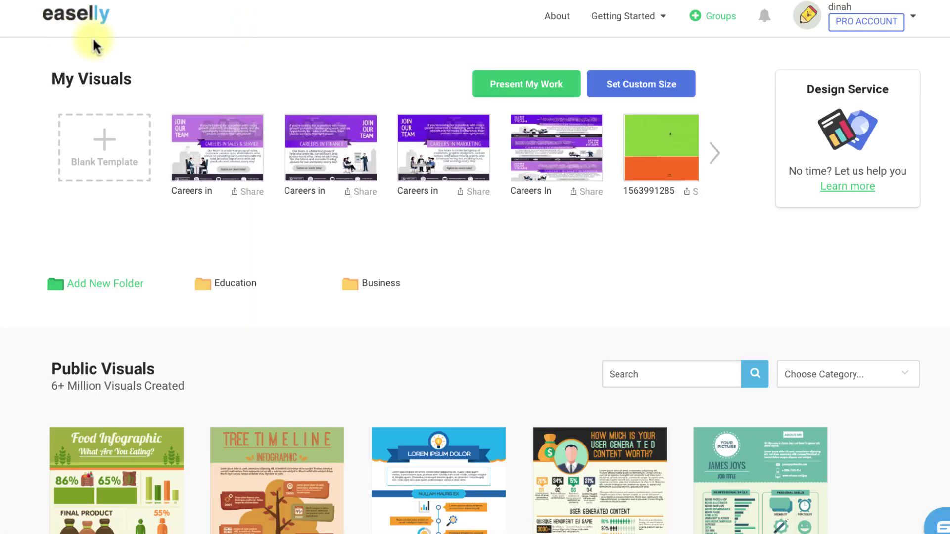